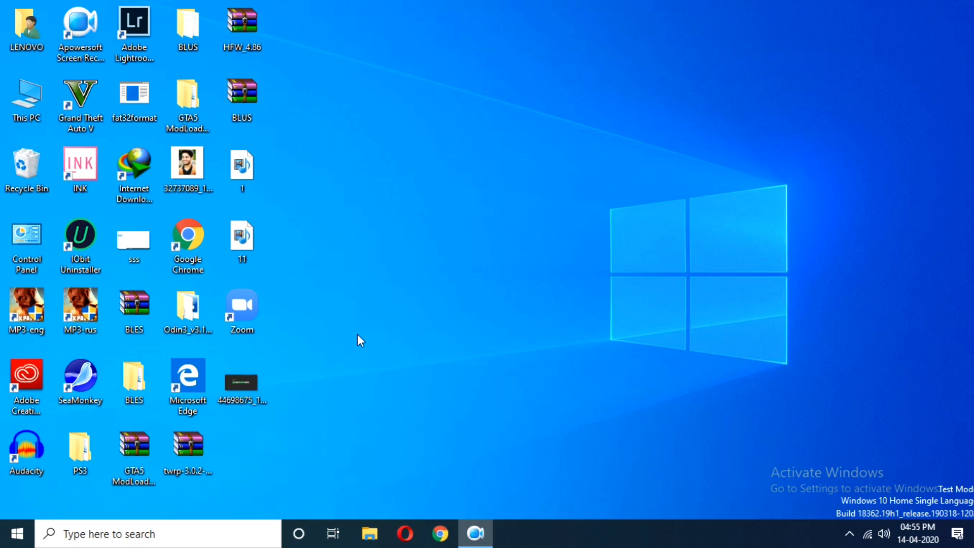
- Launch Zoom and open its Settings window from the Home screen
double_click(233, 306)
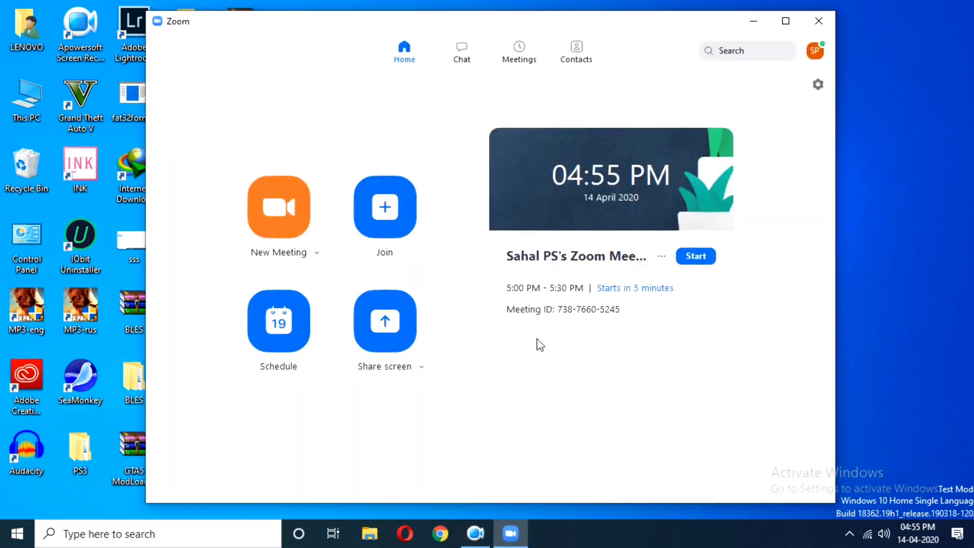
click(819, 86)
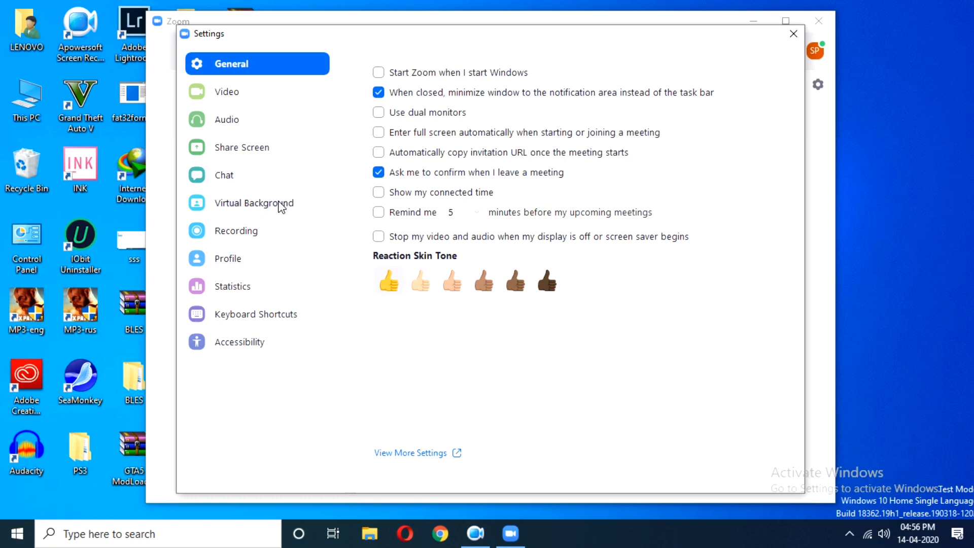
- On the Virtual Background page, preview Grass, Earth, Northern Lights, beach and Grass, then choose None
click(280, 207)
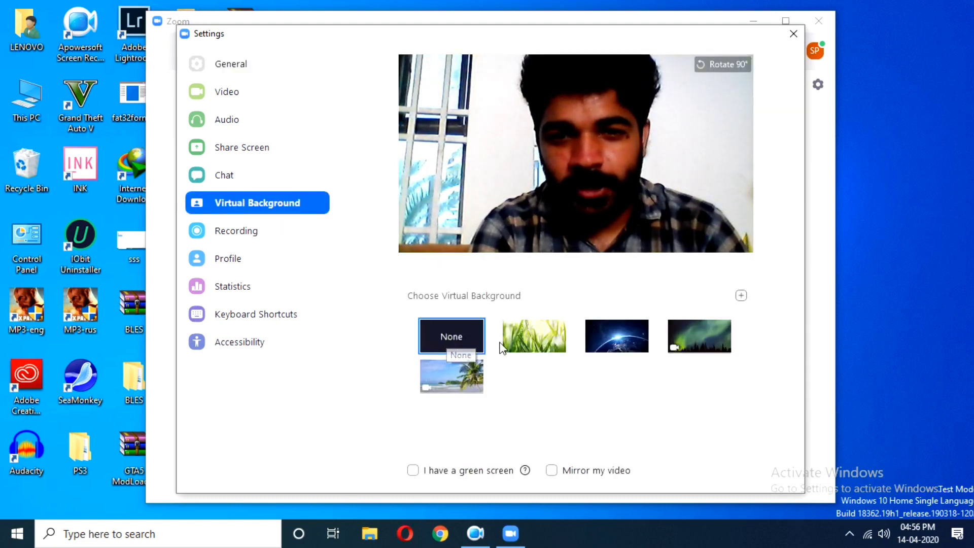
click(520, 342)
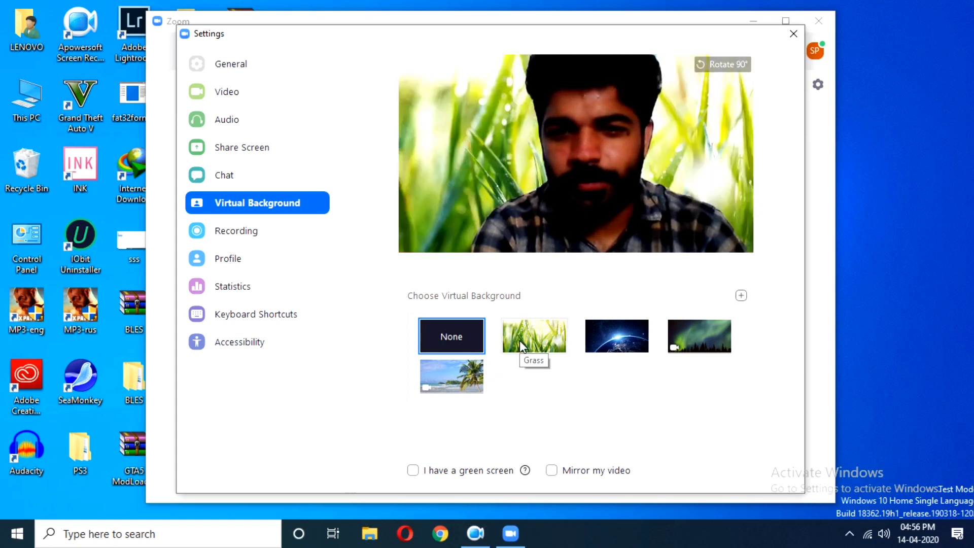
click(599, 347)
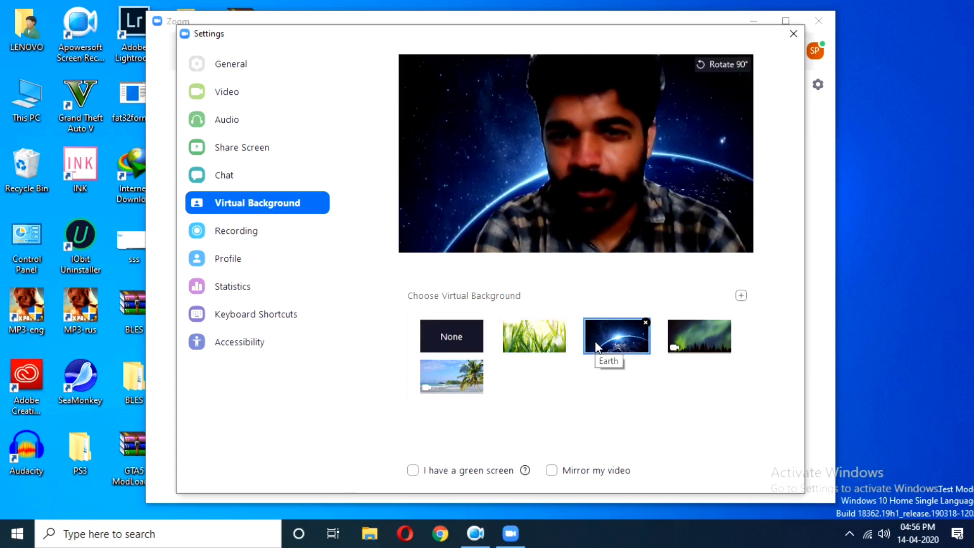
click(686, 340)
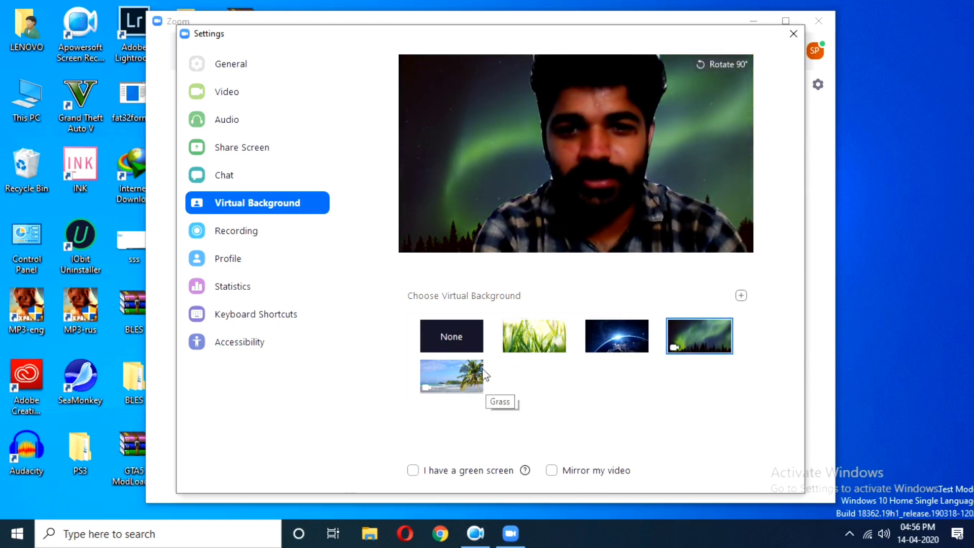
click(462, 378)
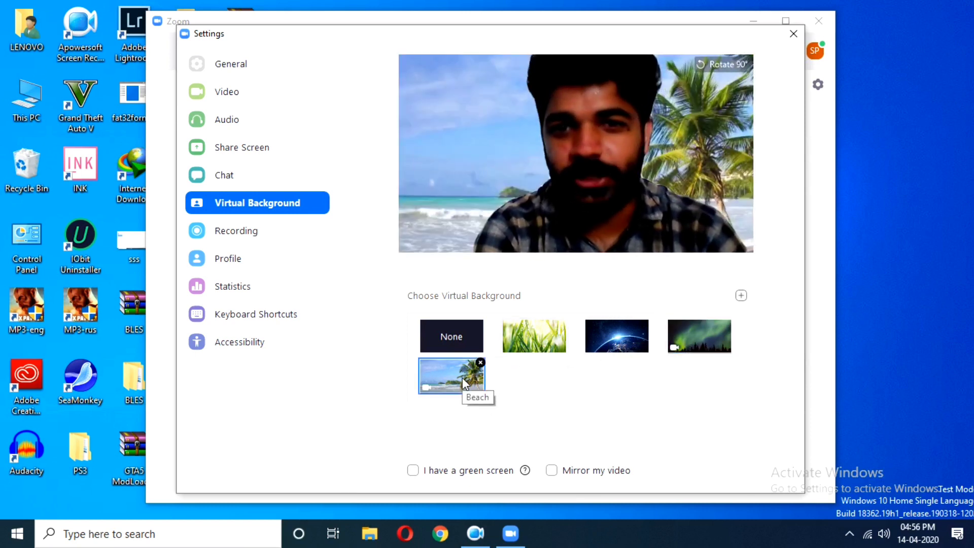
click(539, 338)
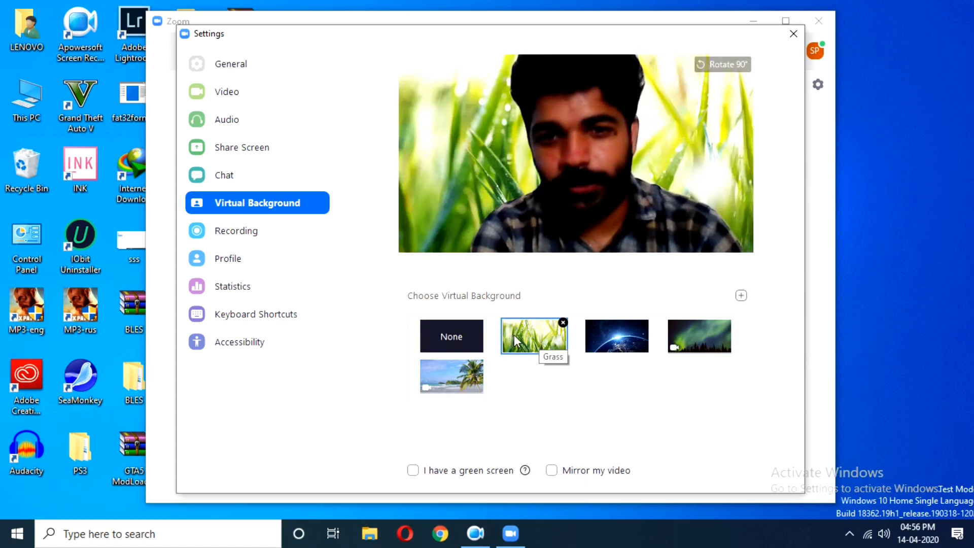
click(468, 337)
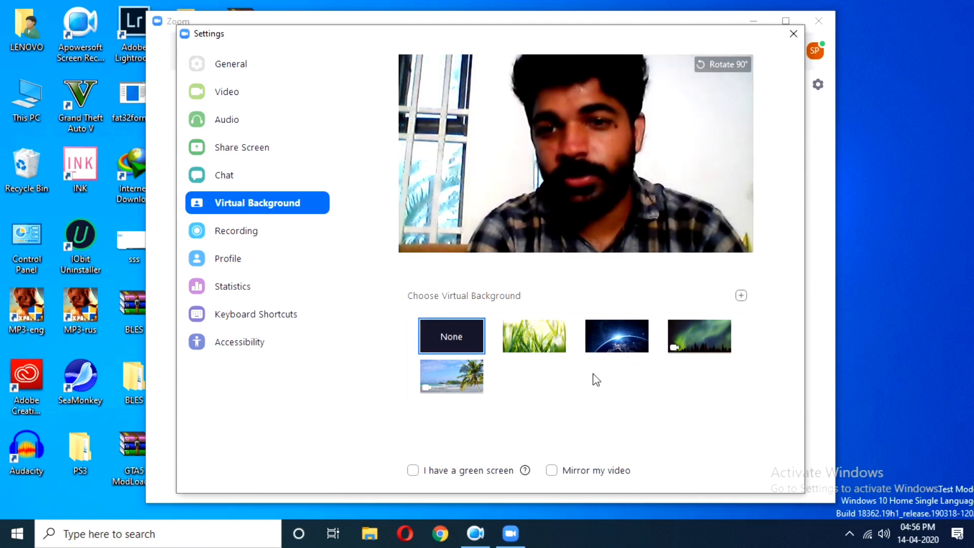
- Add the Desktop image GETMOVIETIPS as a custom virtual background and apply it
click(741, 297)
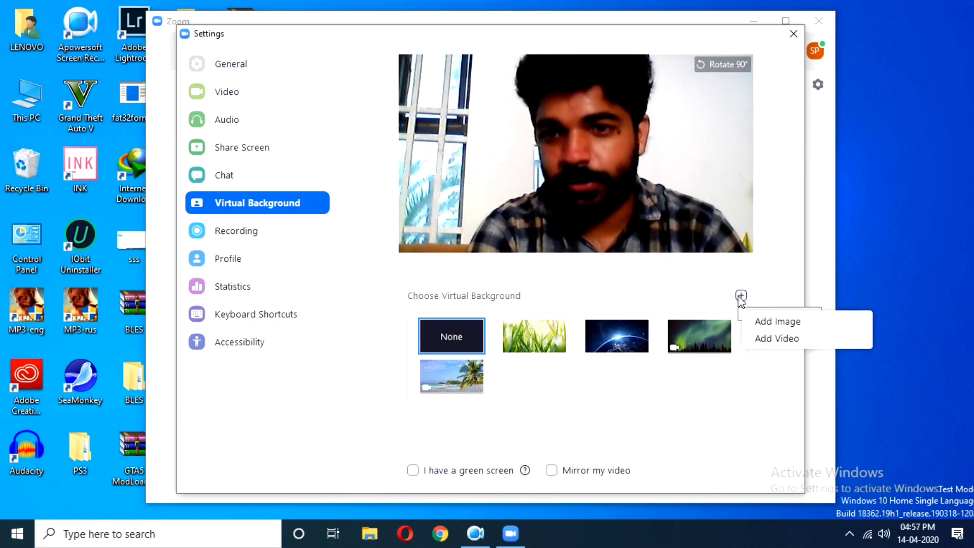
click(767, 325)
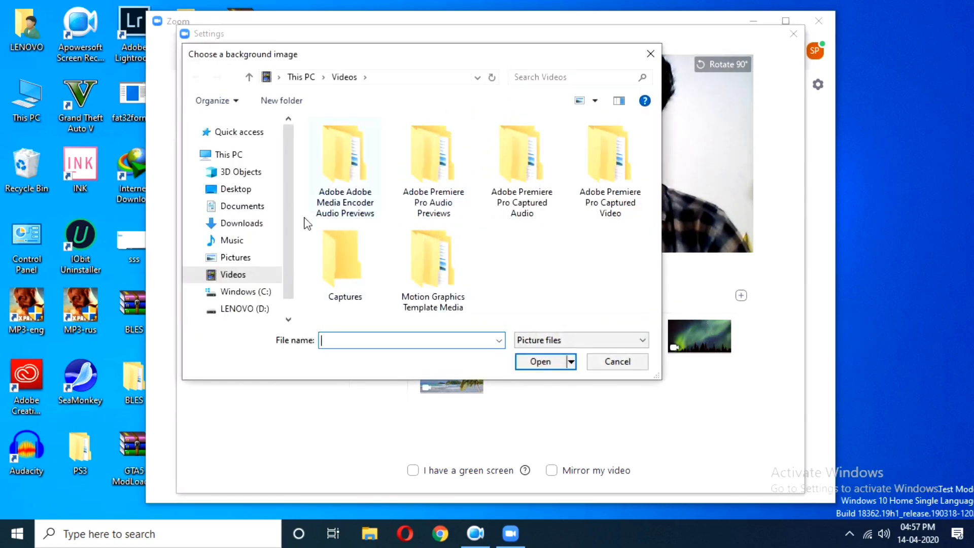
click(242, 189)
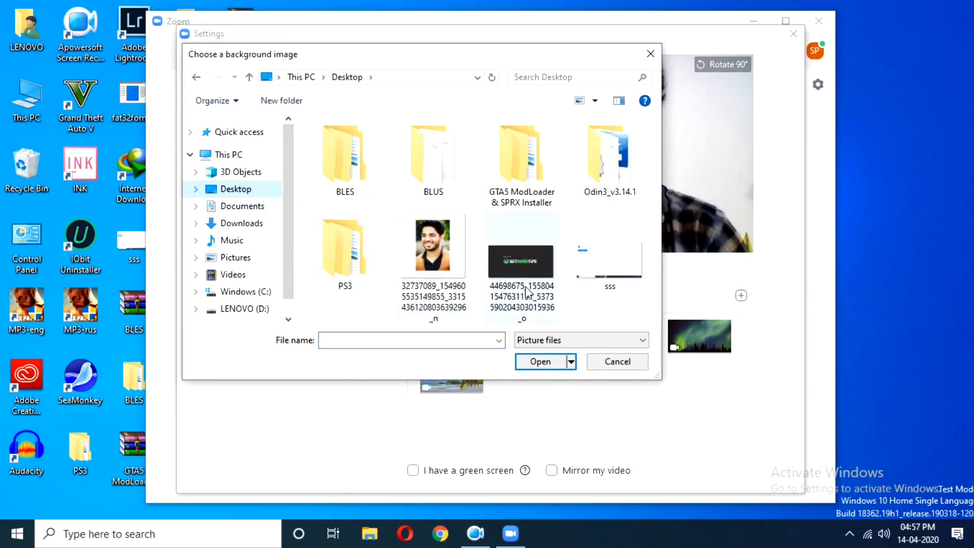
click(522, 264)
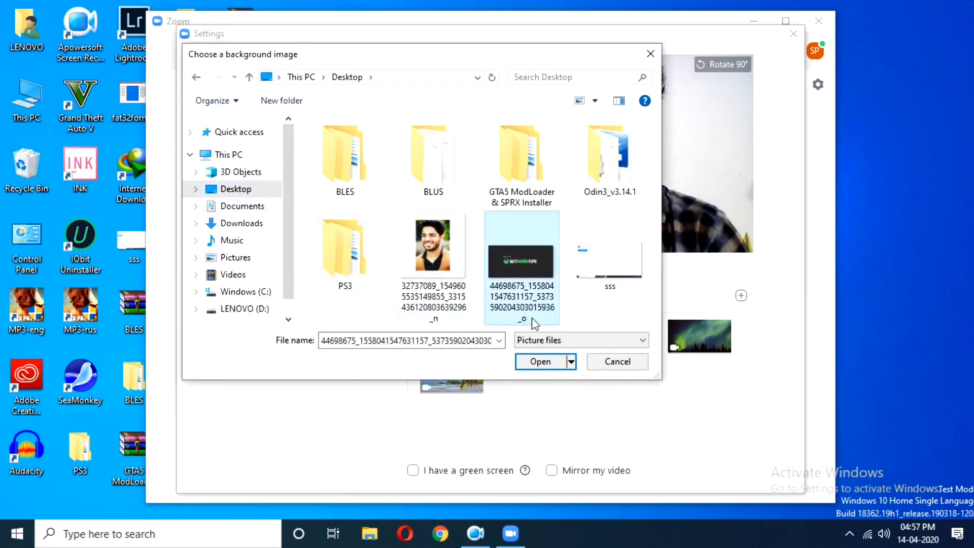
click(539, 363)
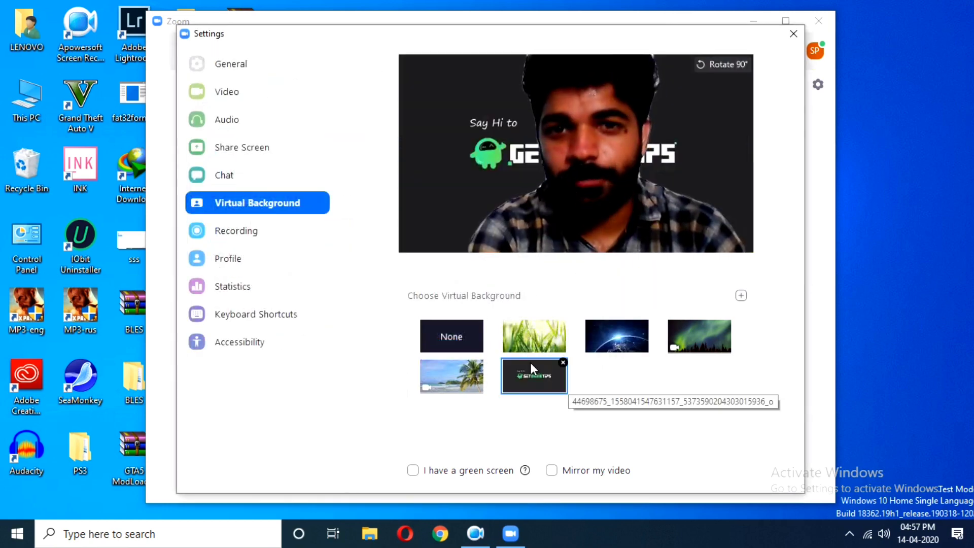
mouse_move(534, 376)
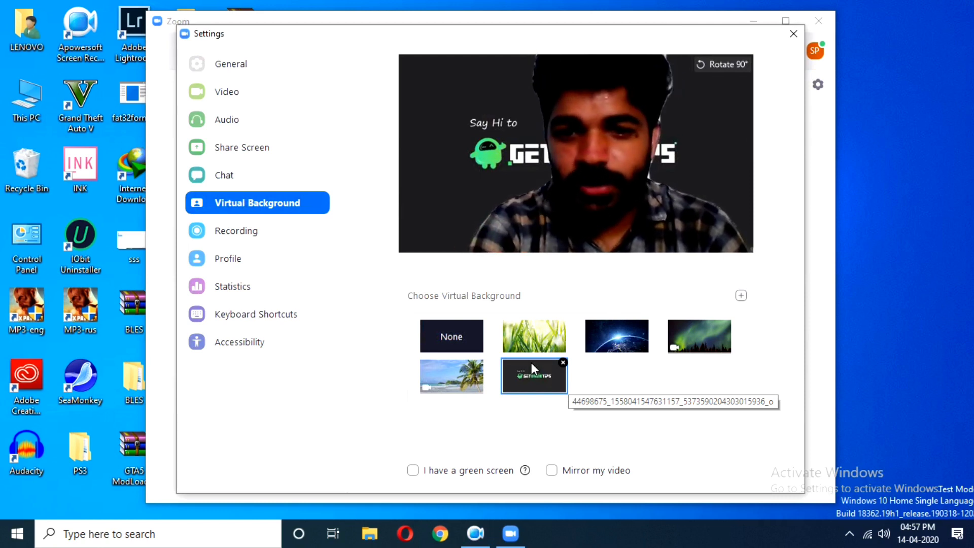
click(741, 295)
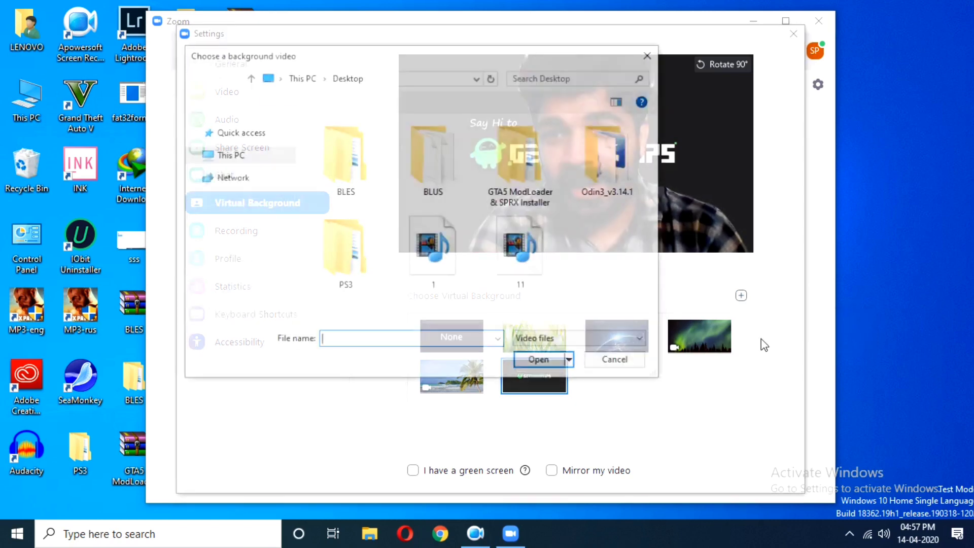
click(617, 363)
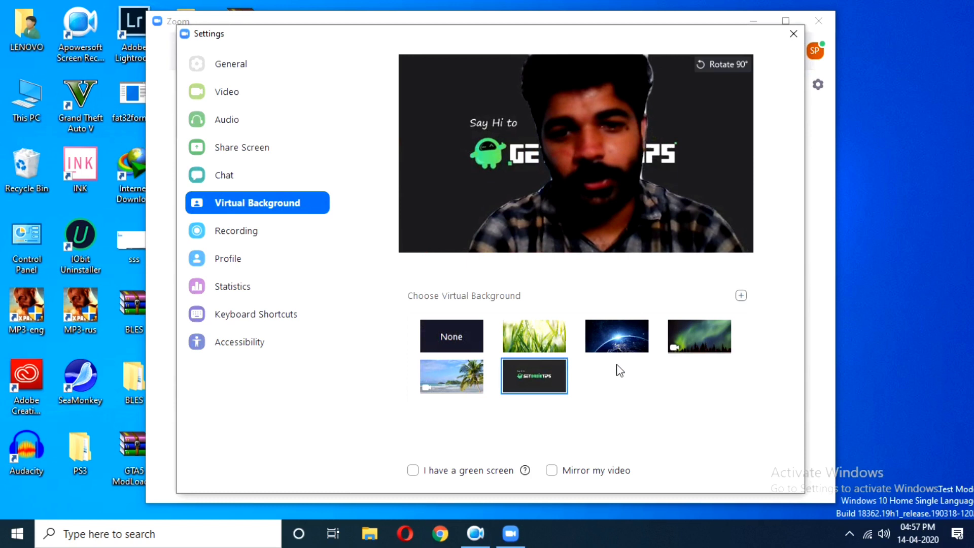
click(552, 471)
click(551, 471)
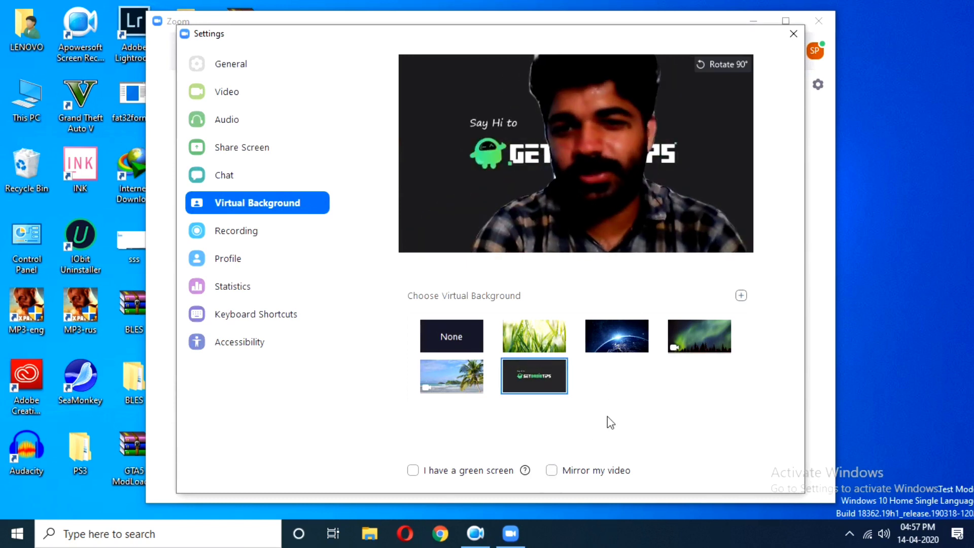